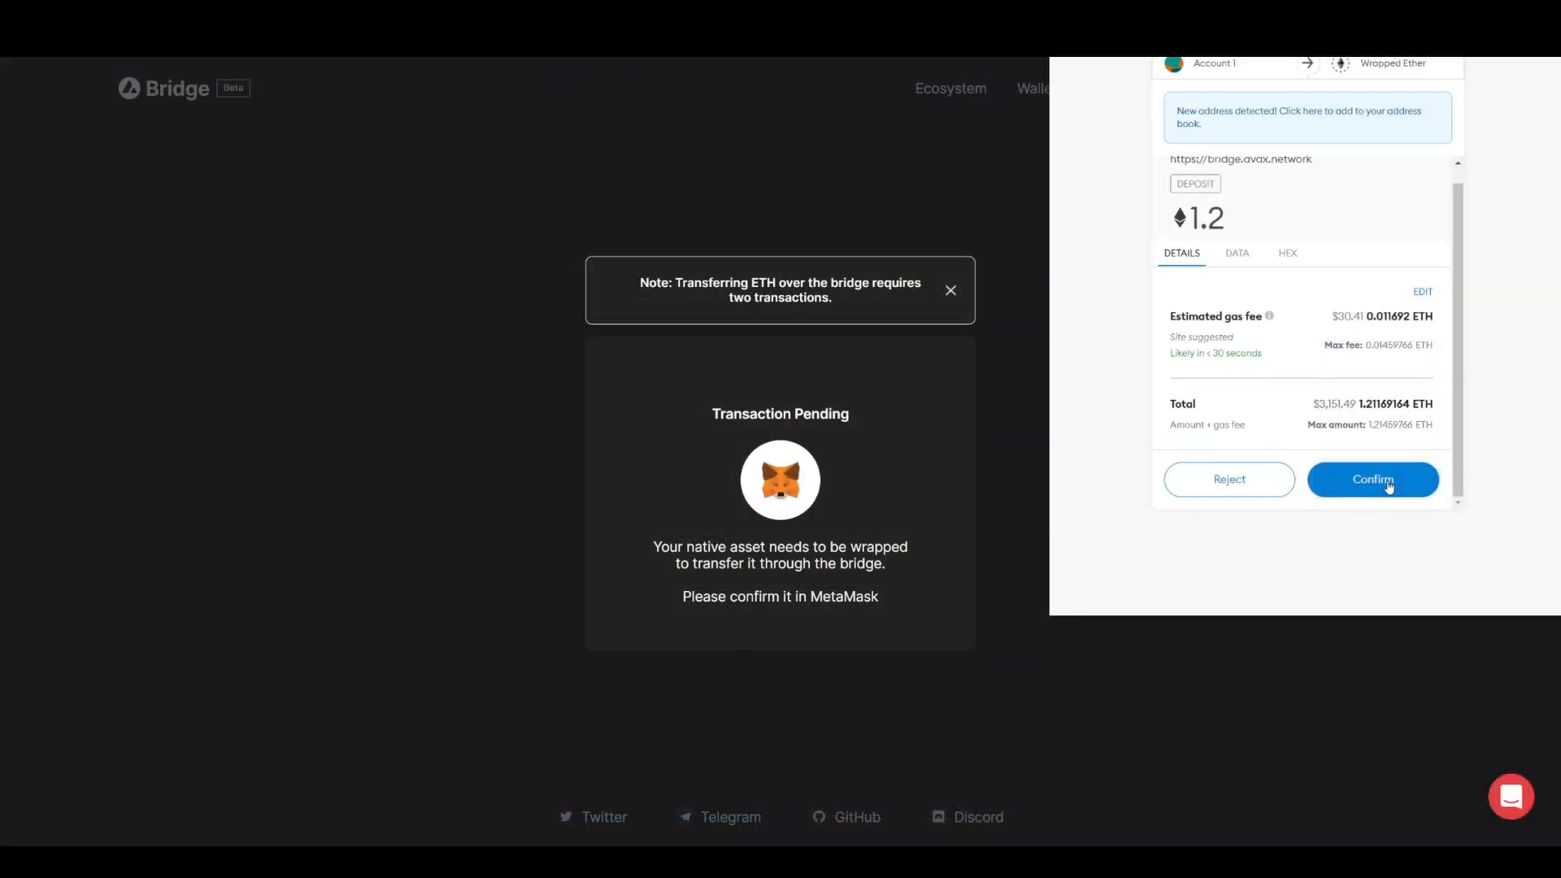
- Confirm in MetaMask the wrapping of 1.2 ETH and the 1.2 WETH transfer over the Avalanche bridge
{"action": "left_click", "coordinate": [1373, 480]}
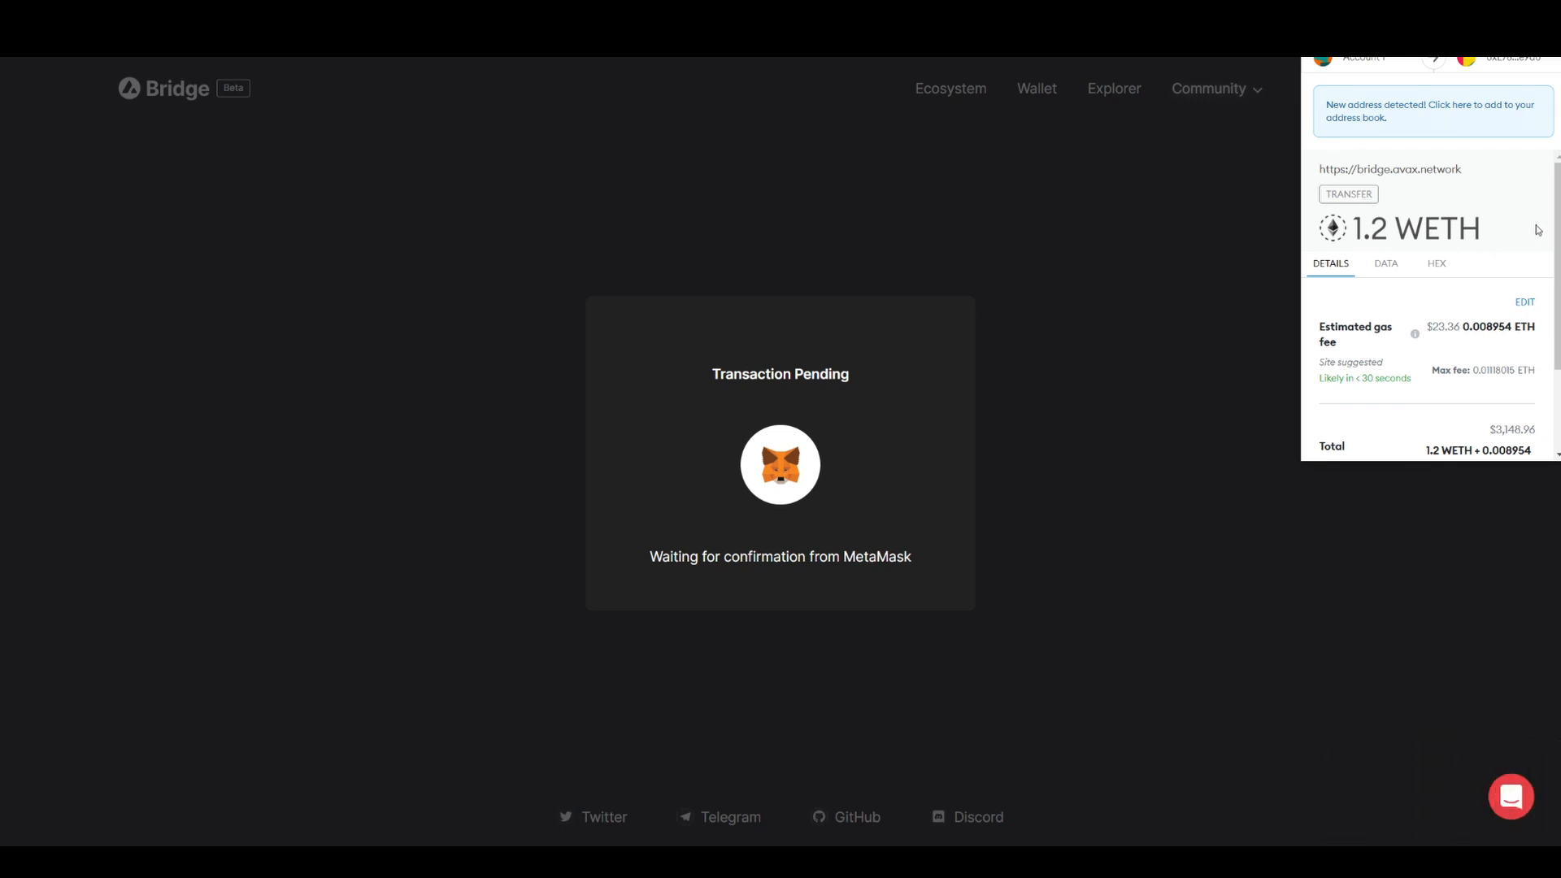
{"action": "scroll", "coordinate": [1538, 231], "scroll_direction": "down", "scroll_amount": 2}
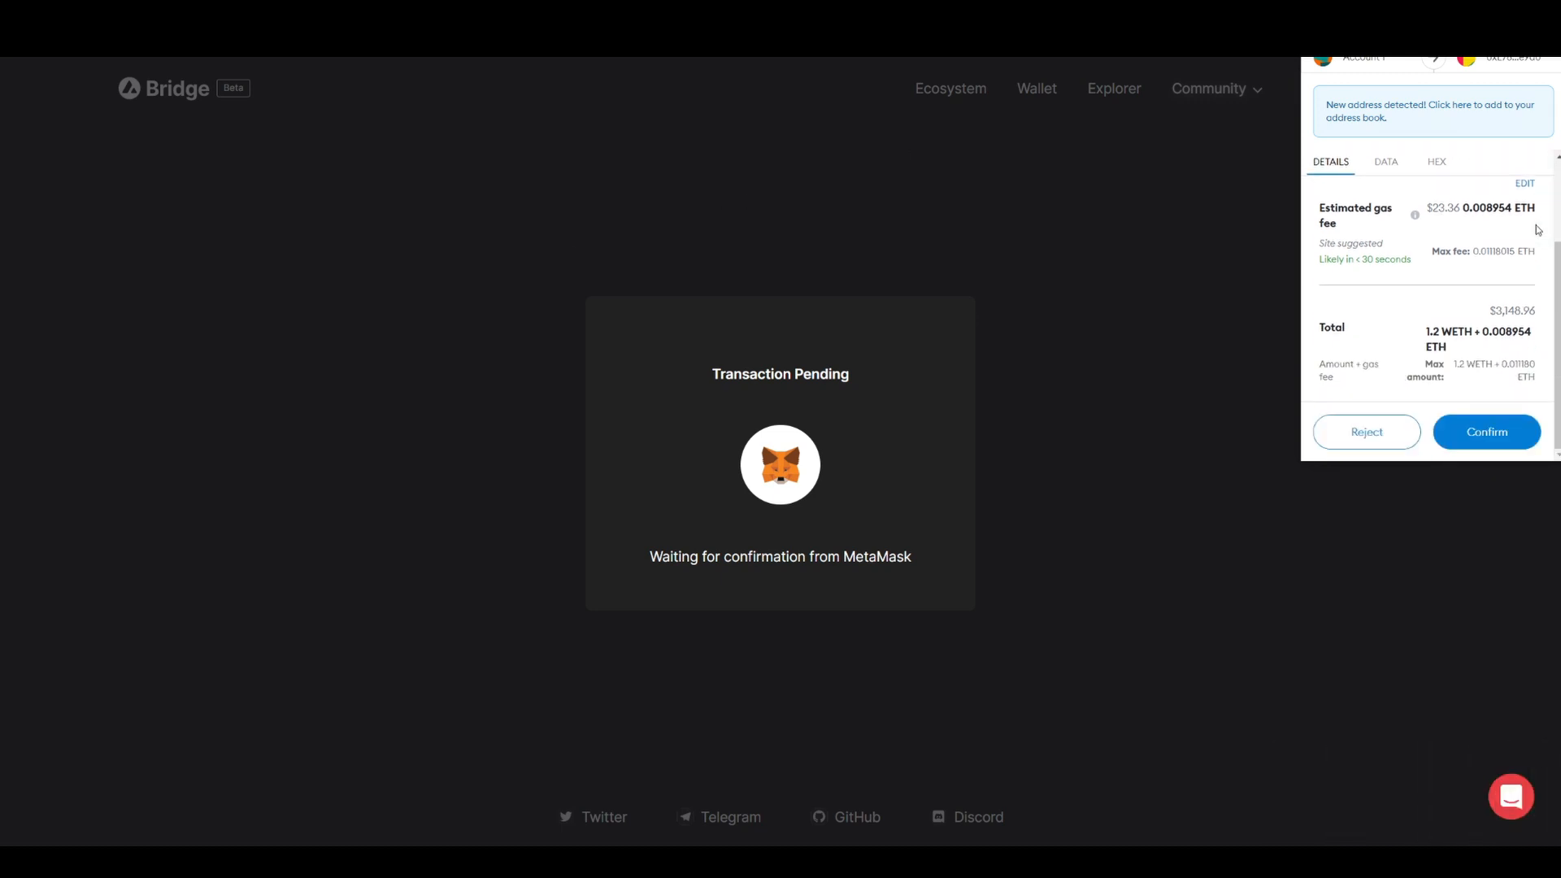
{"action": "left_click", "coordinate": [1506, 439]}
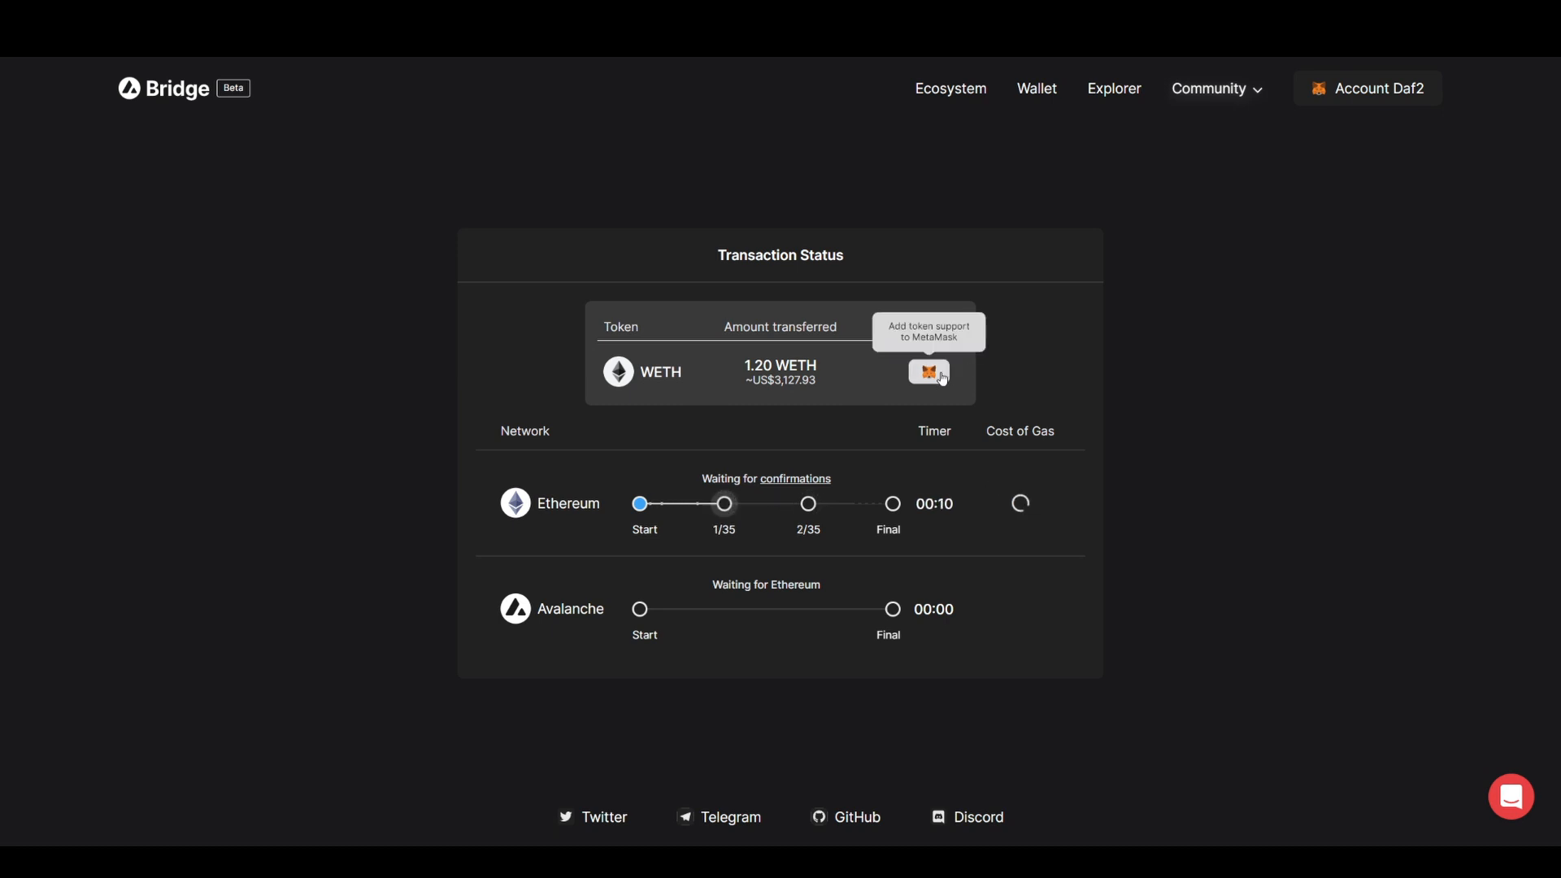
- Add WETH.e token support to MetaMask, approving and switching to the Avalanche Mainnet C-Chain network
{"action": "left_click", "coordinate": [943, 379]}
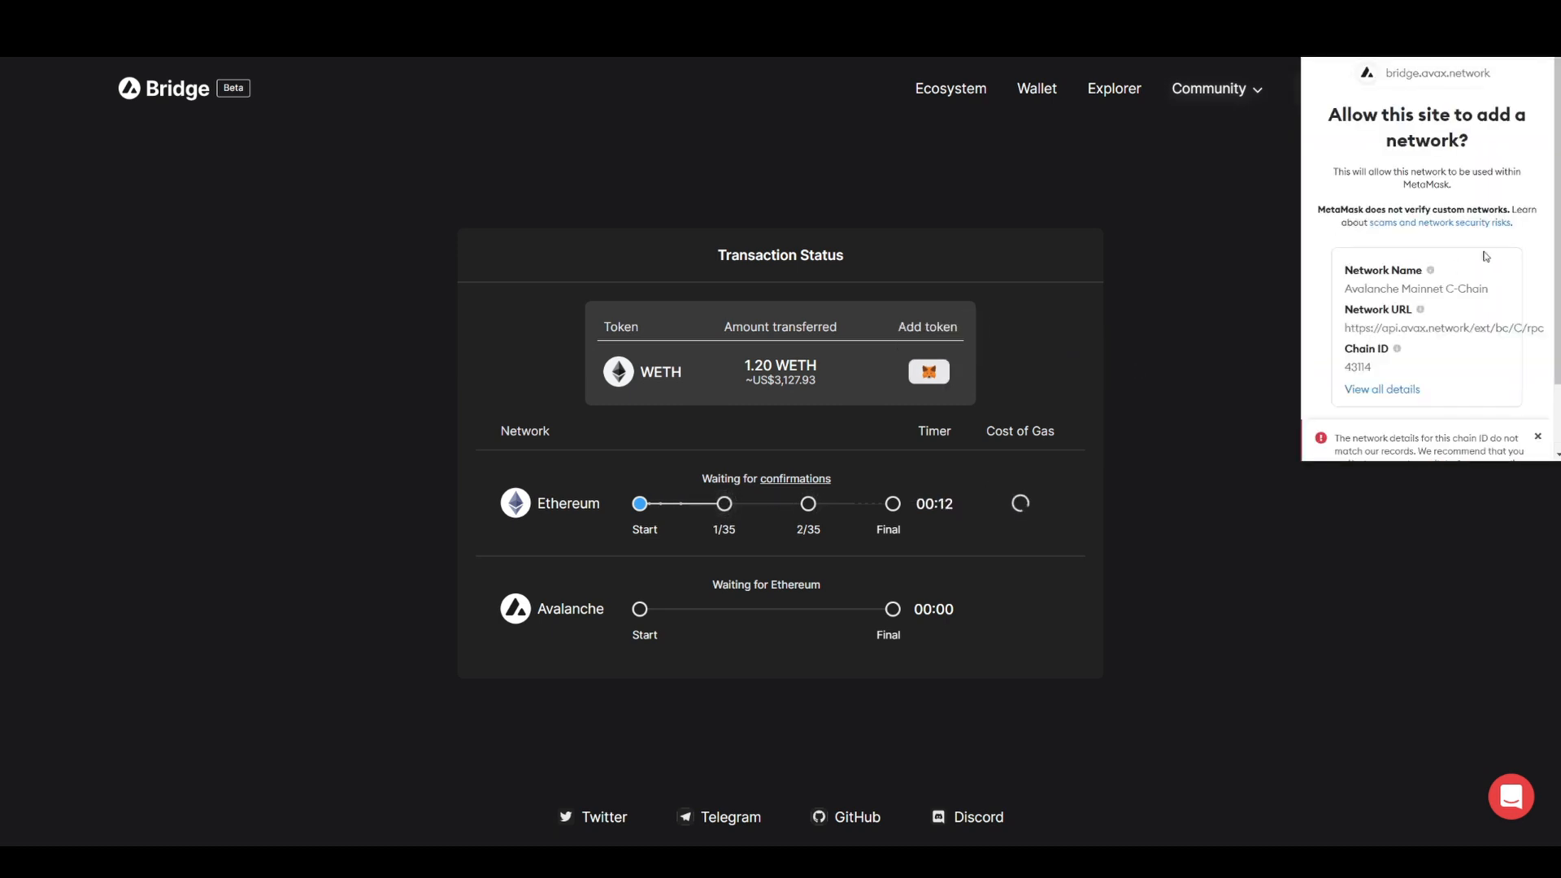
{"action": "scroll", "coordinate": [1486, 256], "scroll_direction": "down", "scroll_amount": 2}
{"action": "left_click", "coordinate": [1486, 428]}
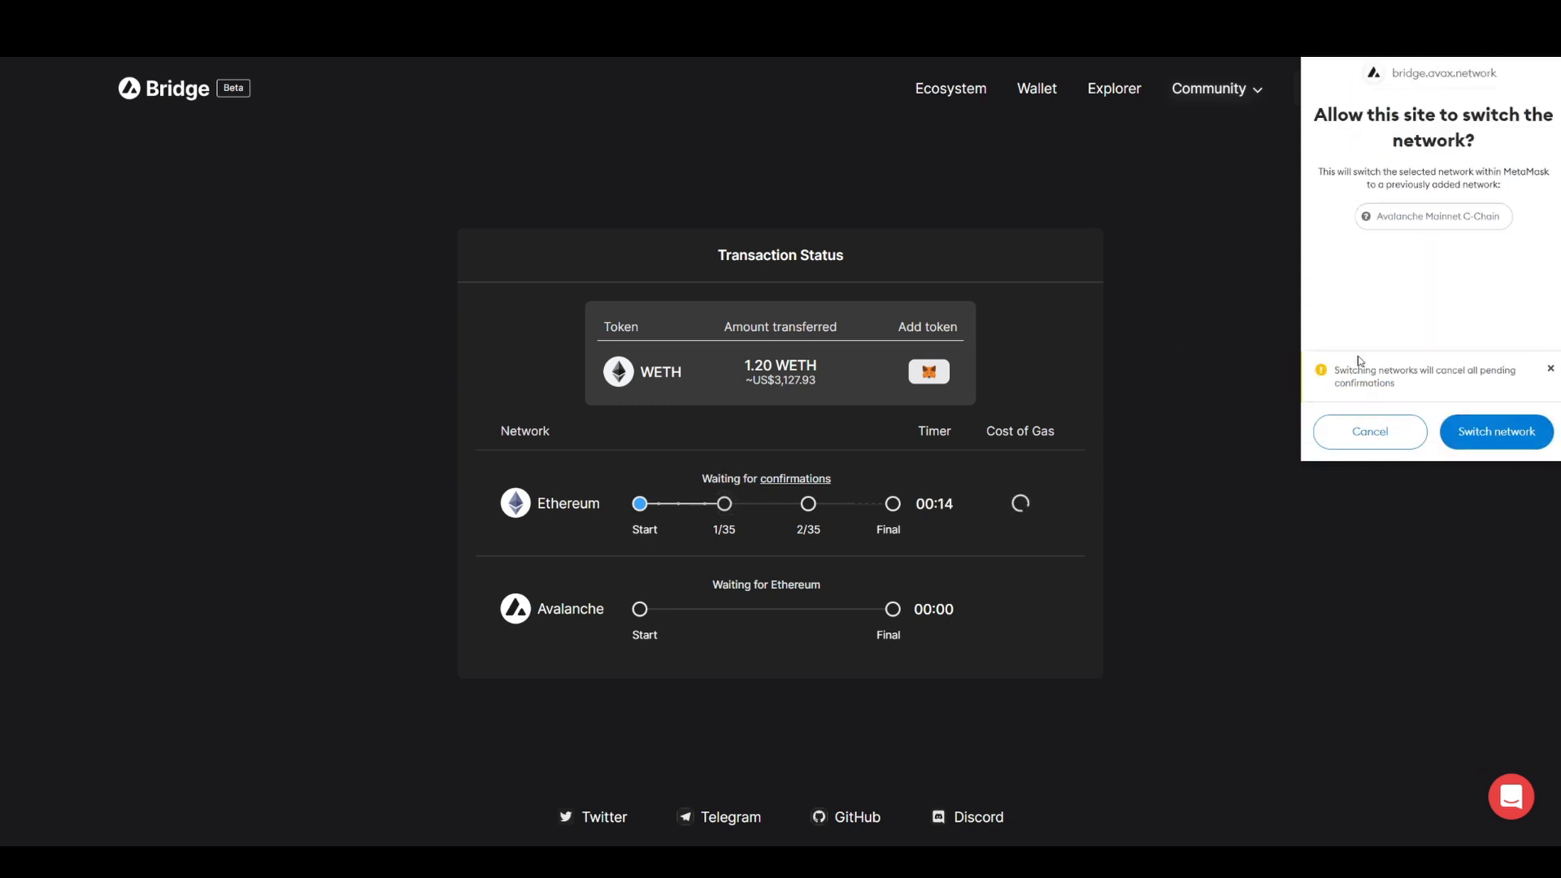
{"action": "left_click", "coordinate": [1502, 433]}
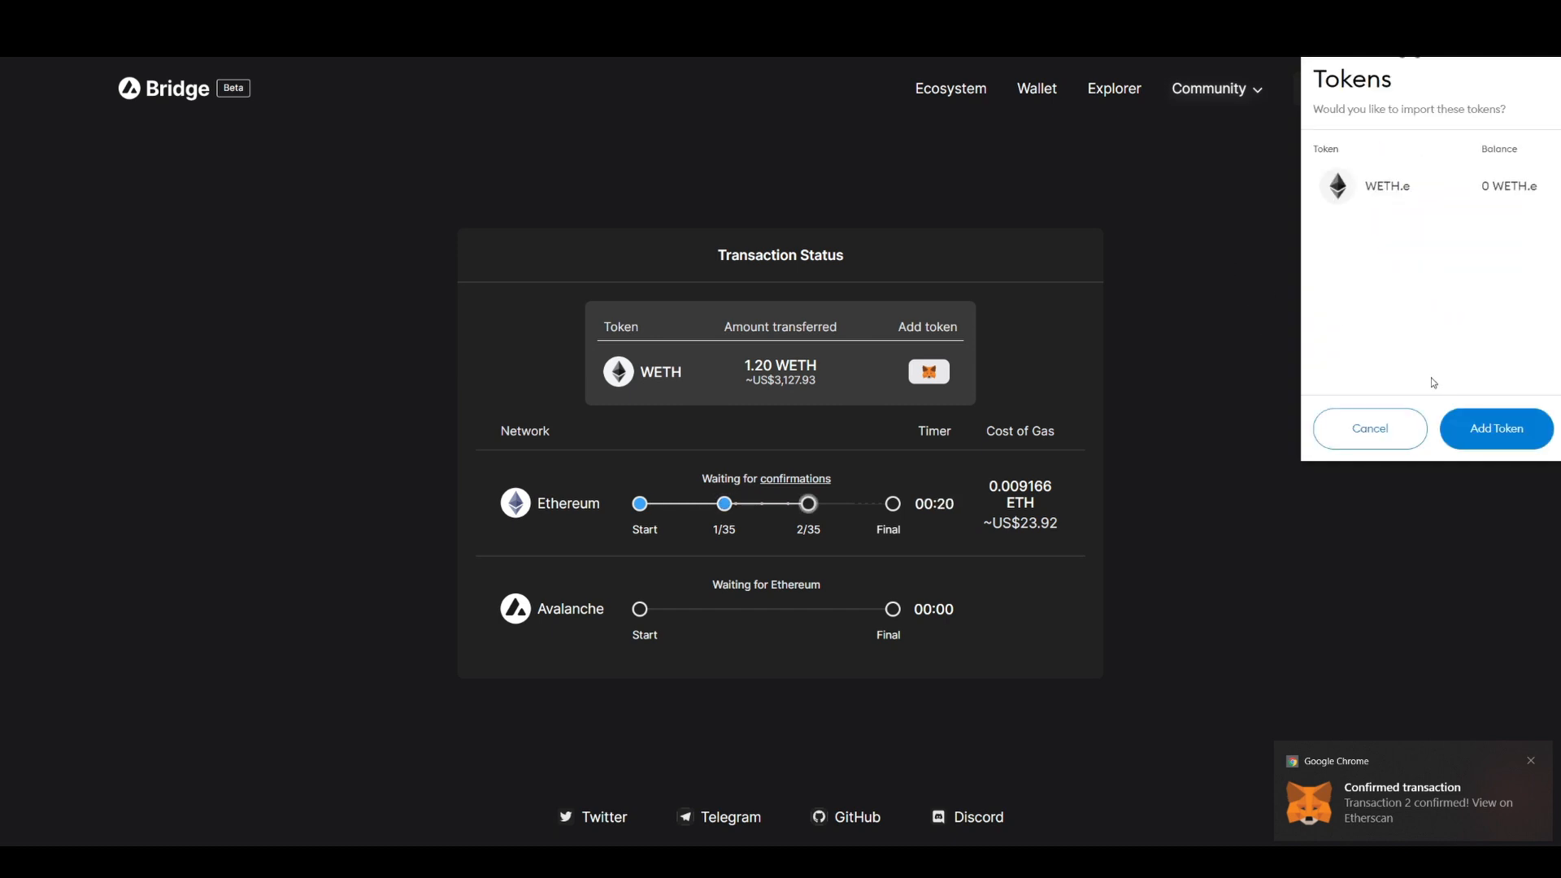
{"action": "left_click", "coordinate": [1503, 428]}
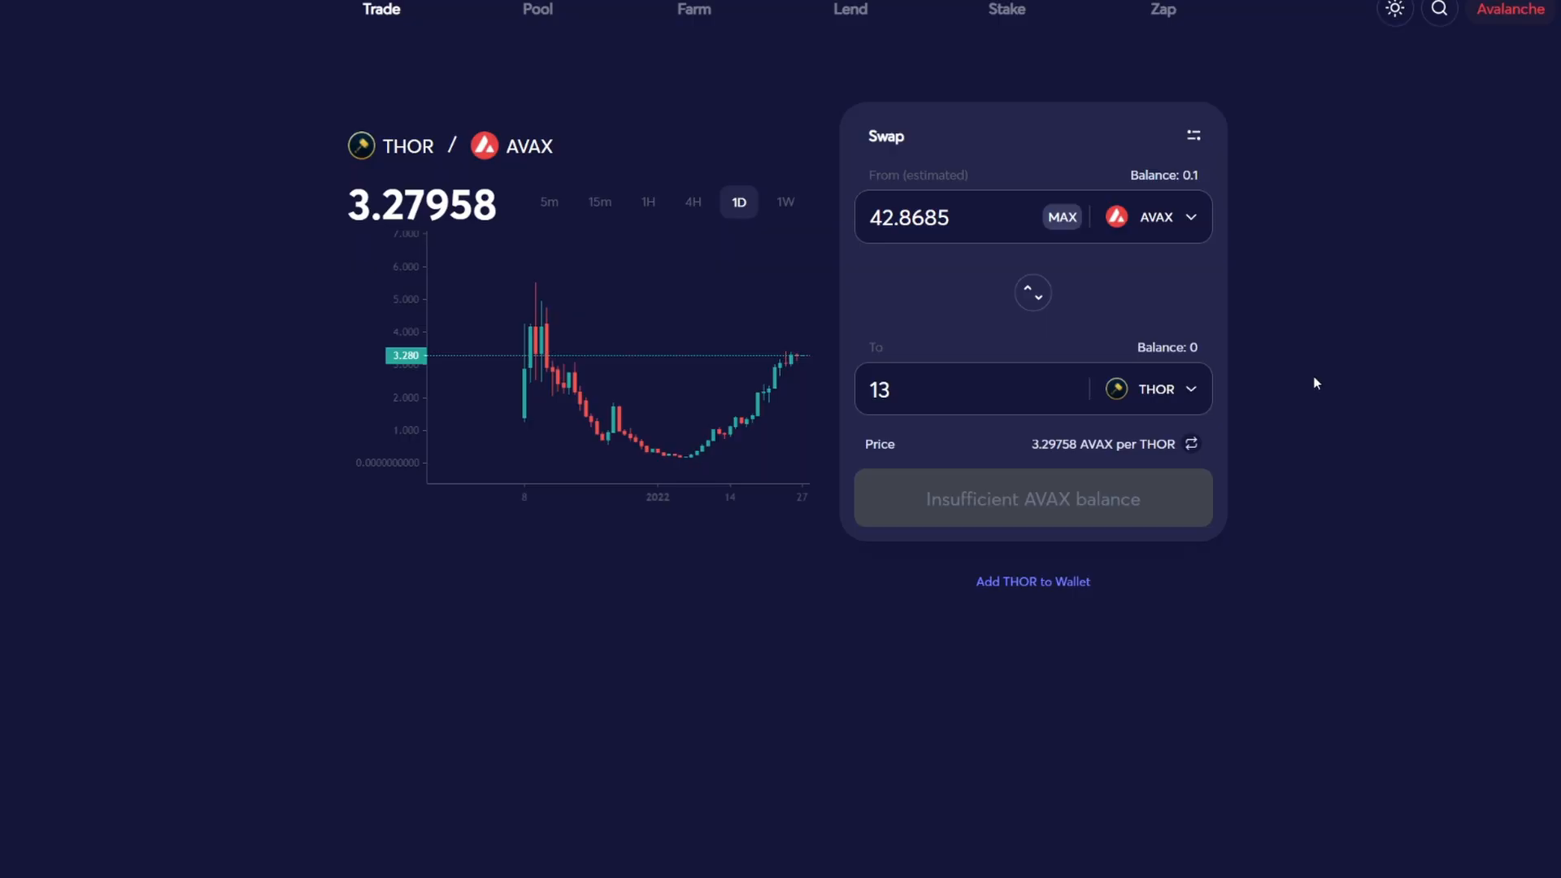
- On the Trader Joe swap page, choose WETH.e as the token to pay with for THOR
{"action": "left_click", "coordinate": [1183, 217]}
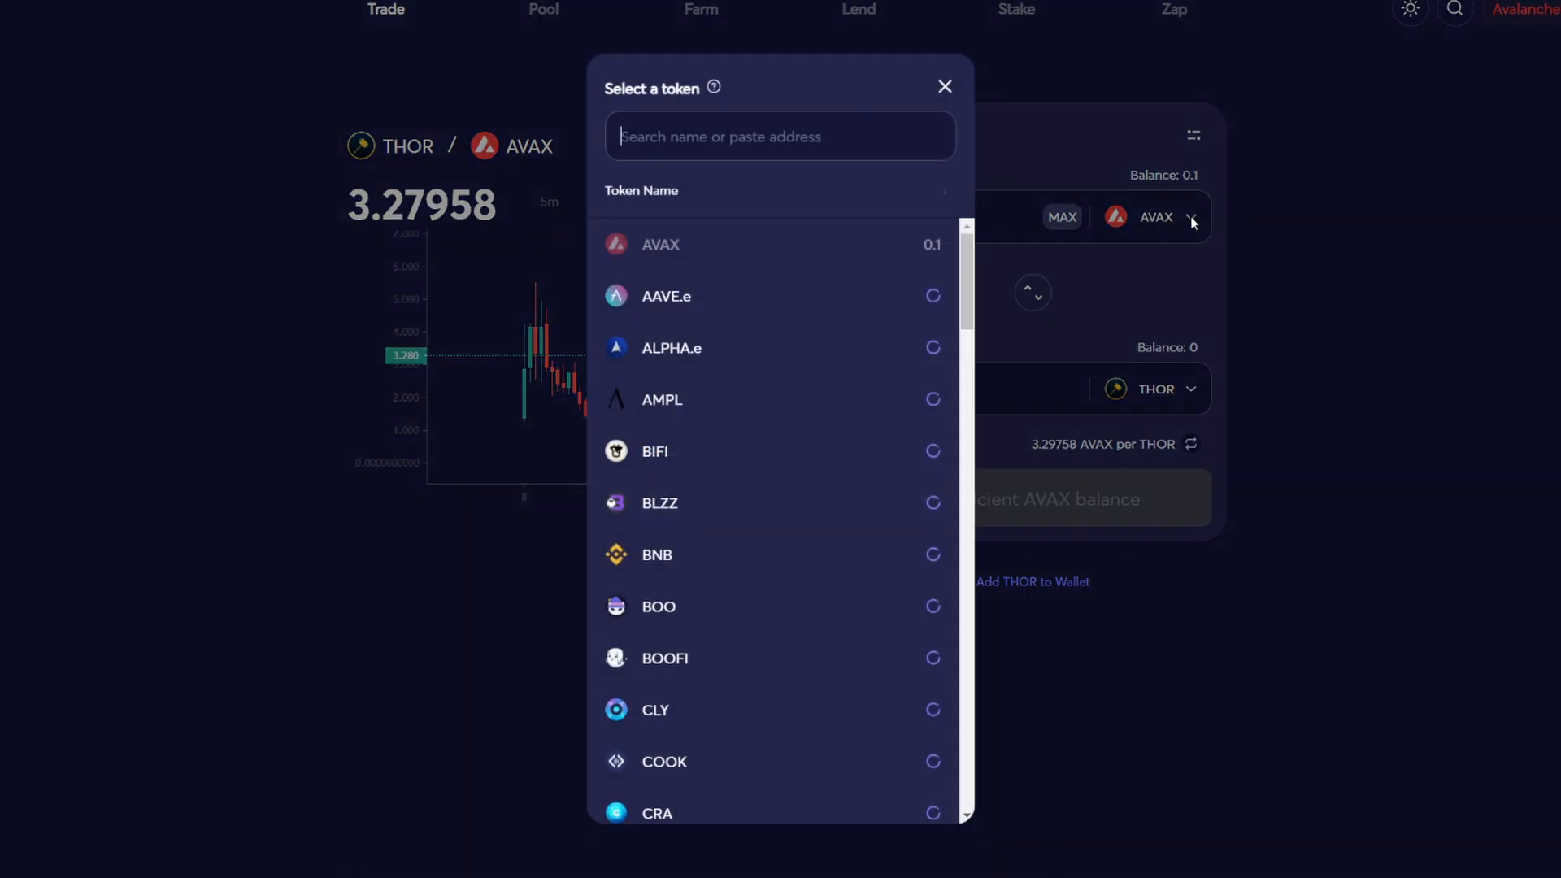
{"action": "scroll", "coordinate": [775, 516], "scroll_direction": "down", "scroll_amount": 7}
{"action": "scroll", "coordinate": [802, 526], "scroll_direction": "up", "scroll_amount": 7}
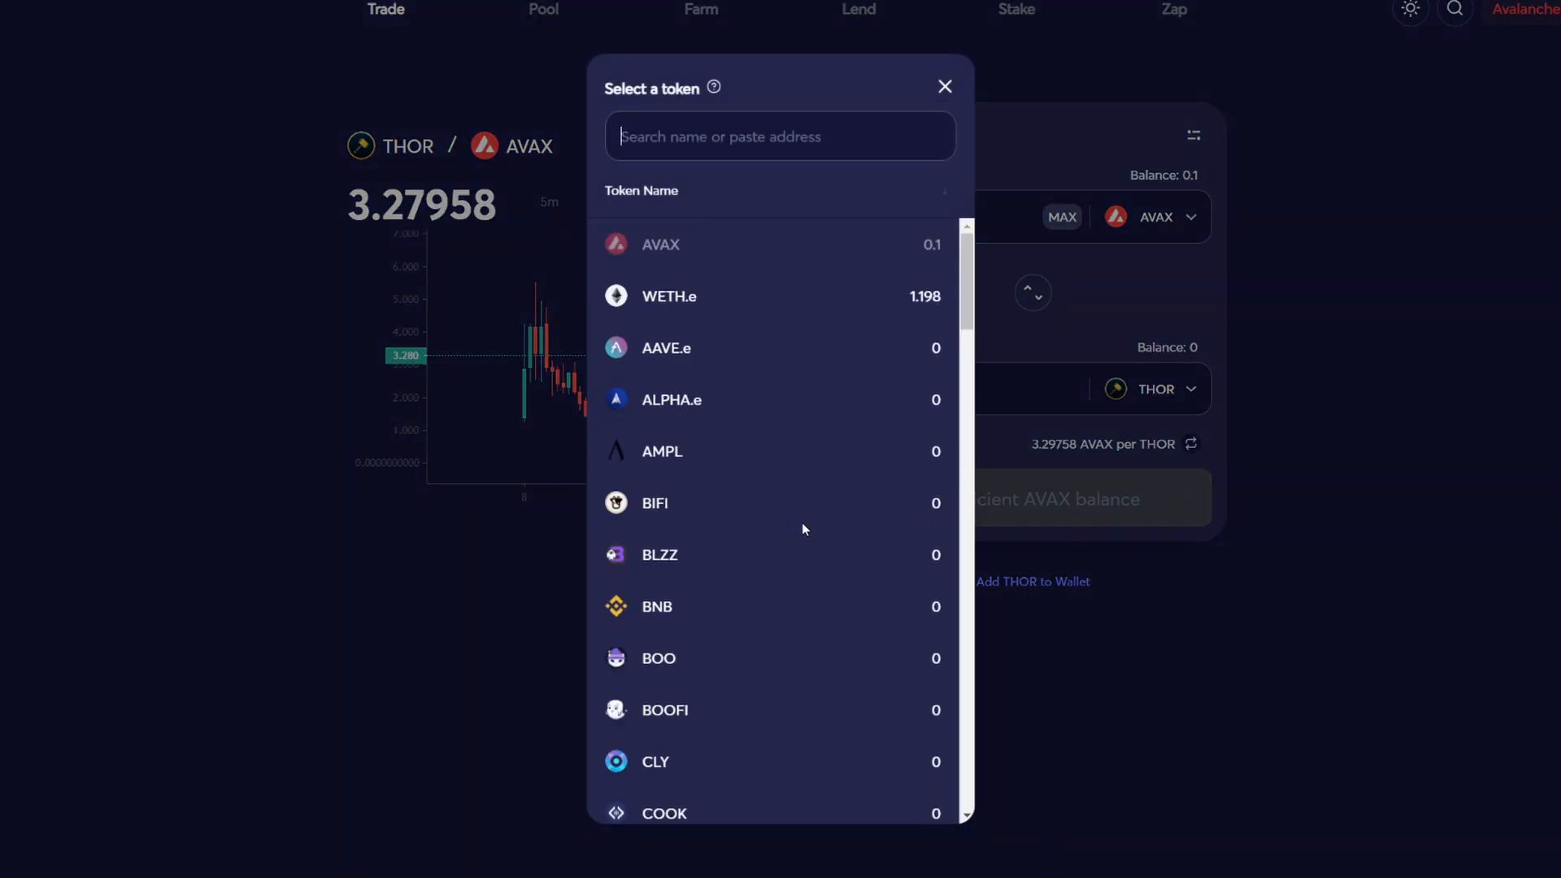
{"action": "scroll", "coordinate": [801, 384], "scroll_direction": "down", "scroll_amount": 10}
{"action": "scroll", "coordinate": [802, 383], "scroll_direction": "up", "scroll_amount": 10}
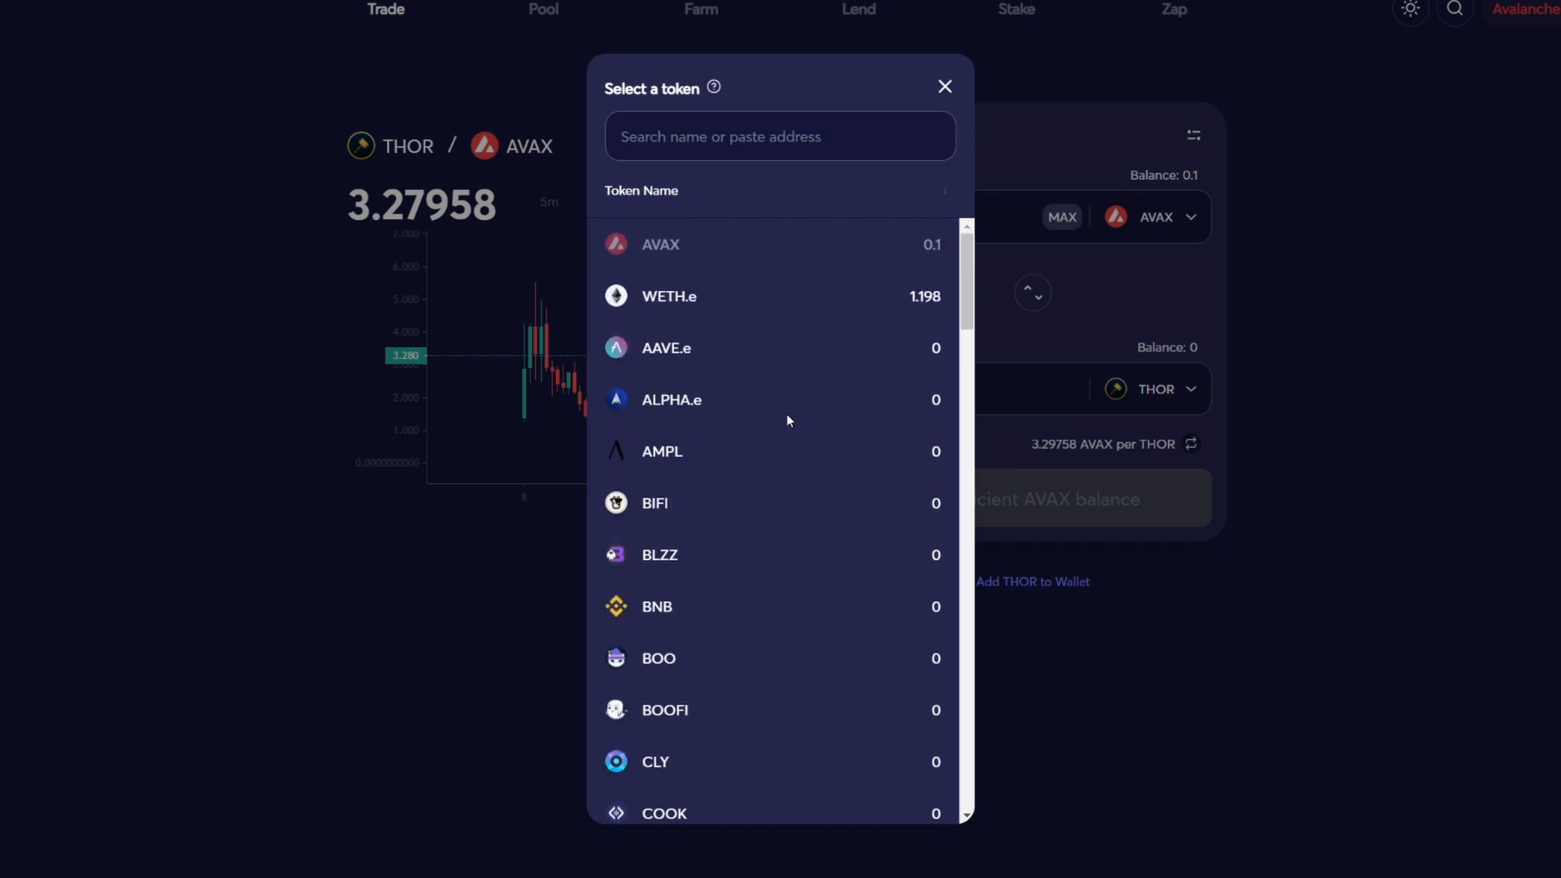
{"action": "left_click", "coordinate": [736, 311]}
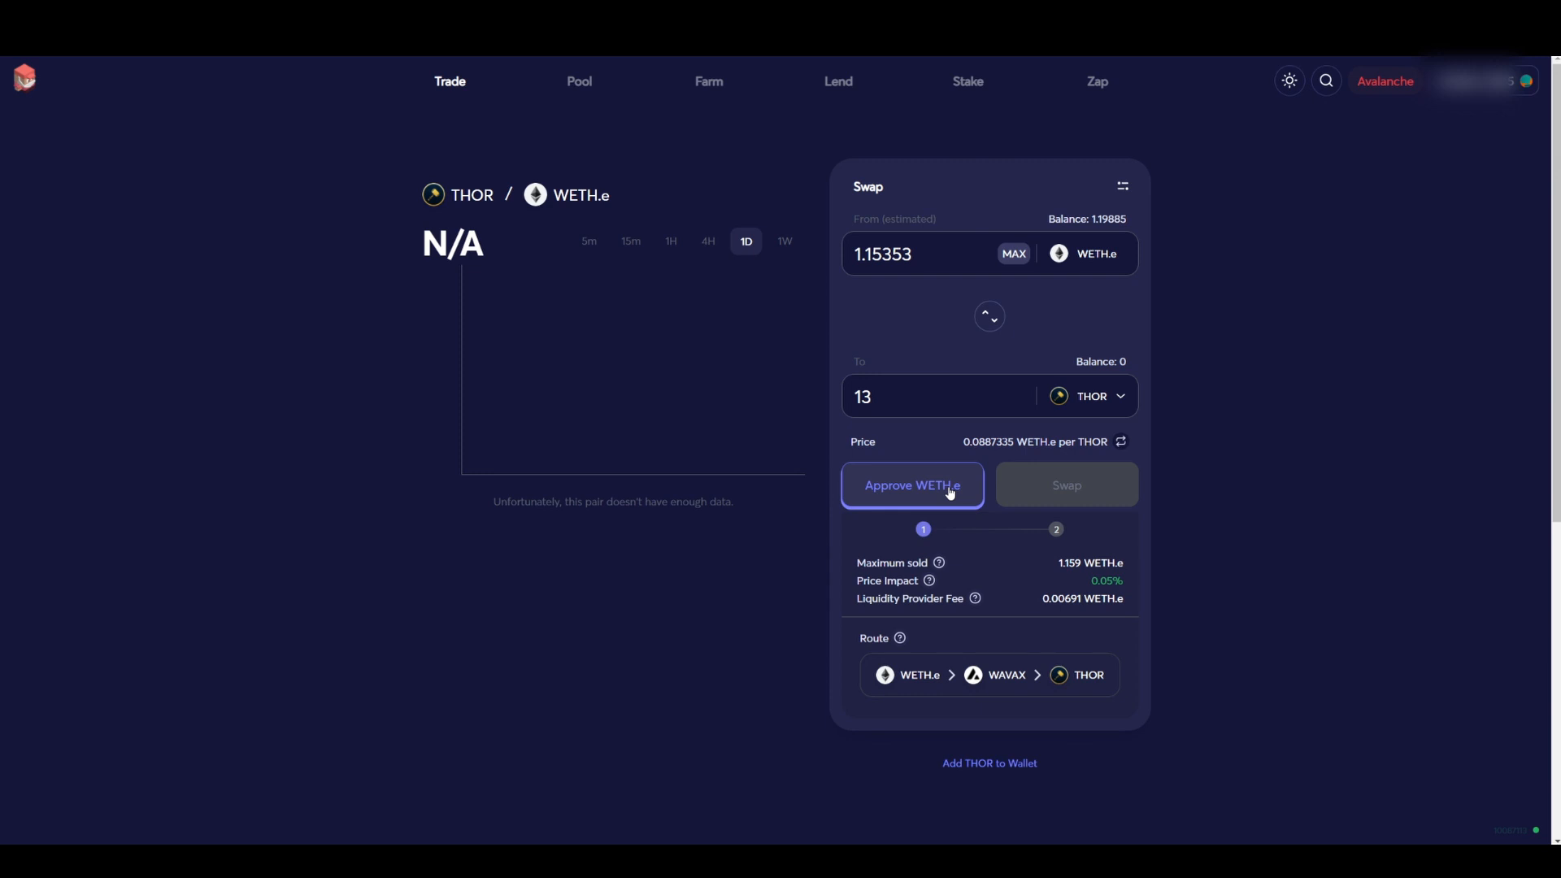
- Approve WETH.e for the swap and confirm the access permission in MetaMask
{"action": "left_click", "coordinate": [950, 494]}
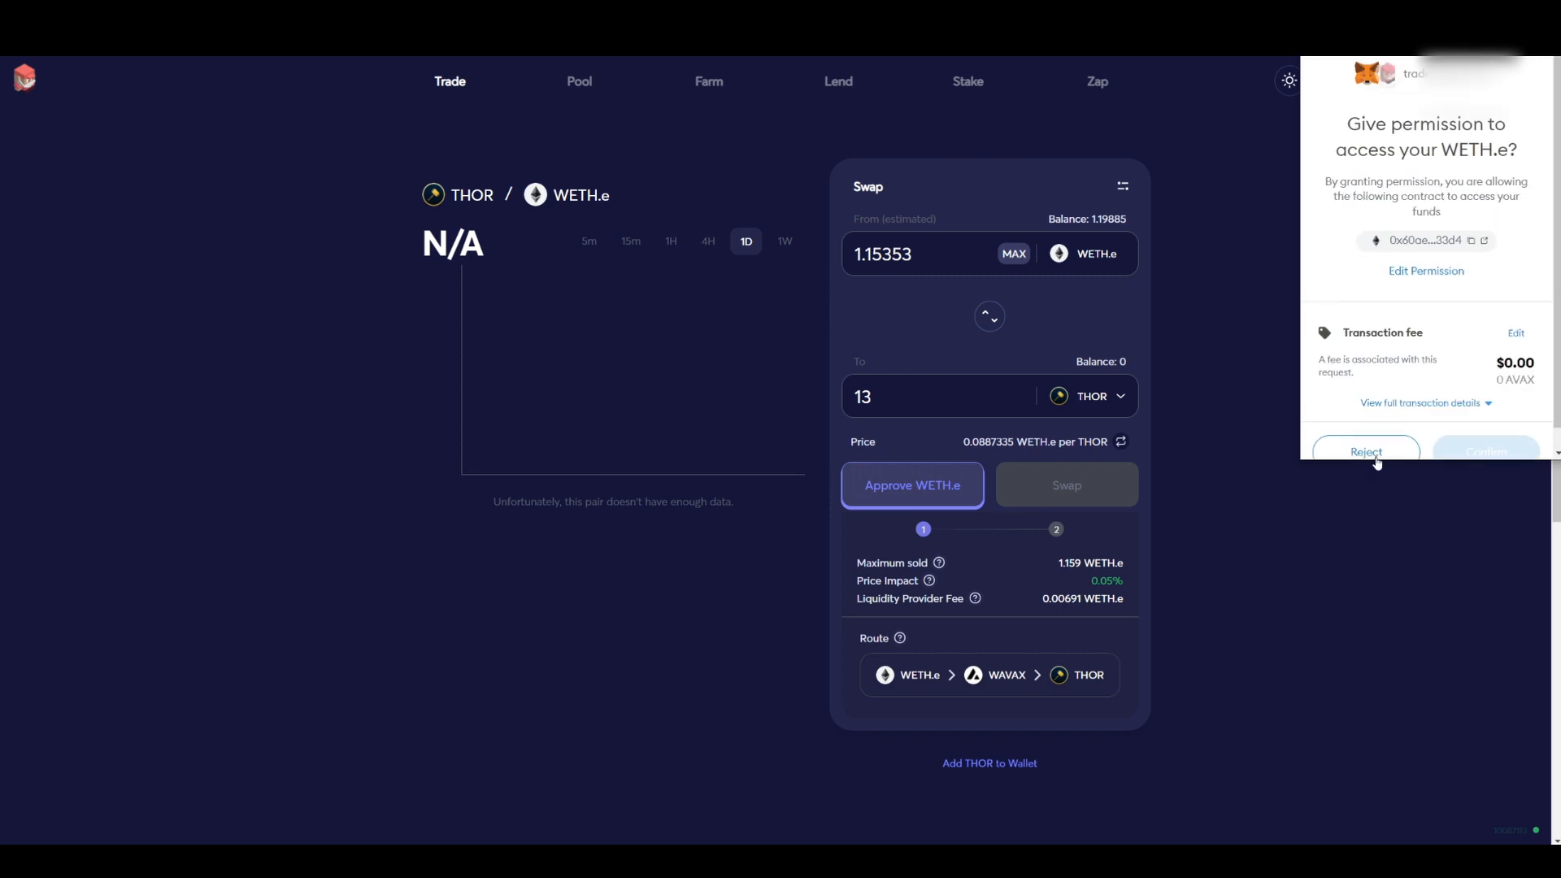
{"action": "scroll", "coordinate": [1444, 282], "scroll_direction": "down", "scroll_amount": 1}
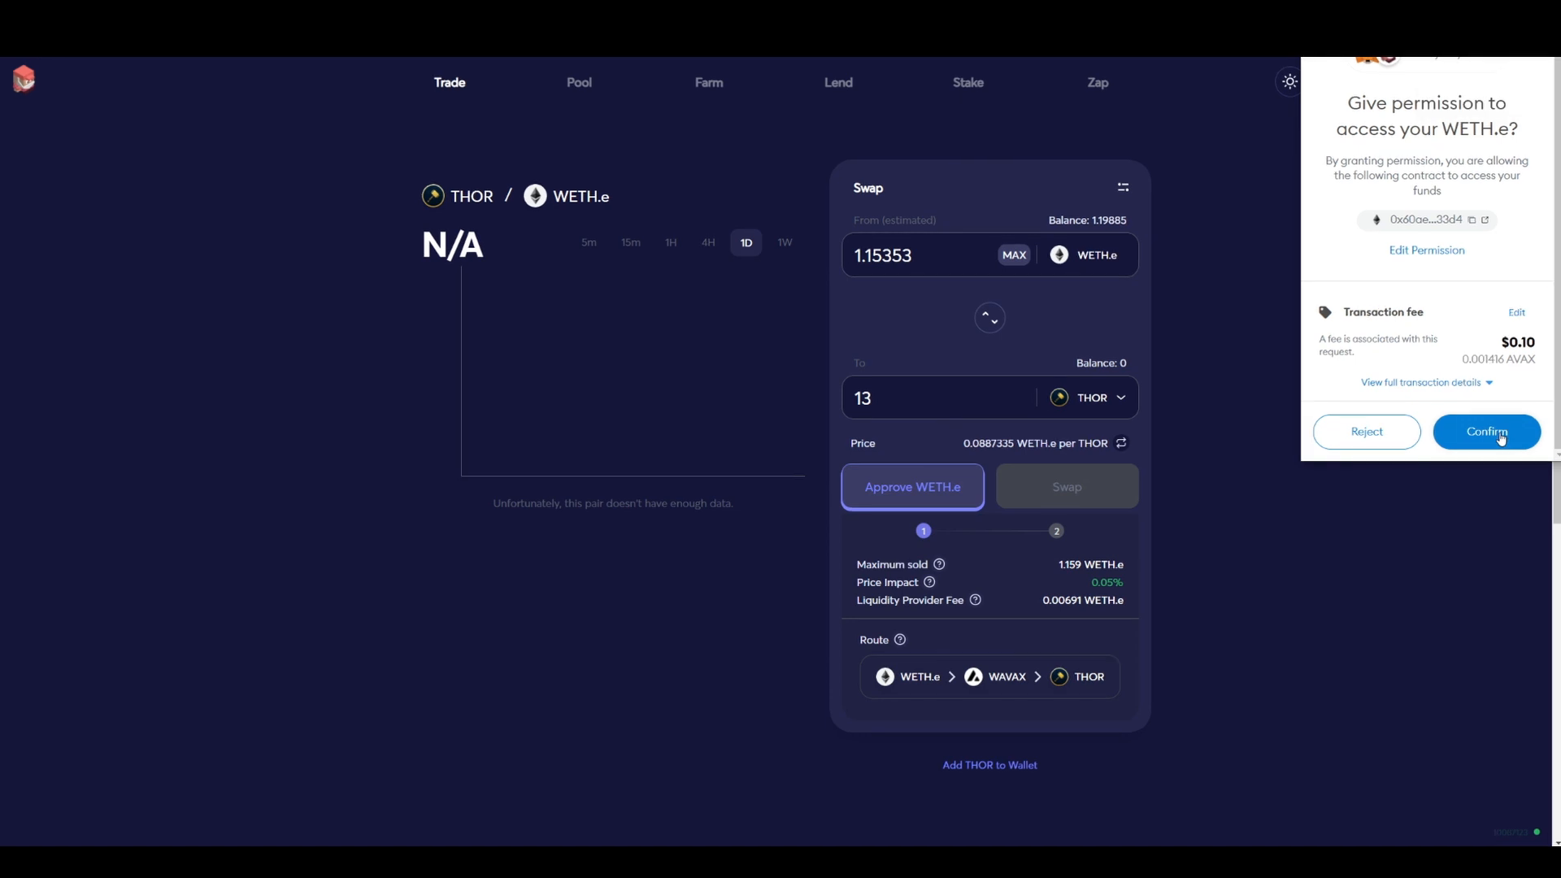
{"action": "left_click", "coordinate": [1502, 439]}
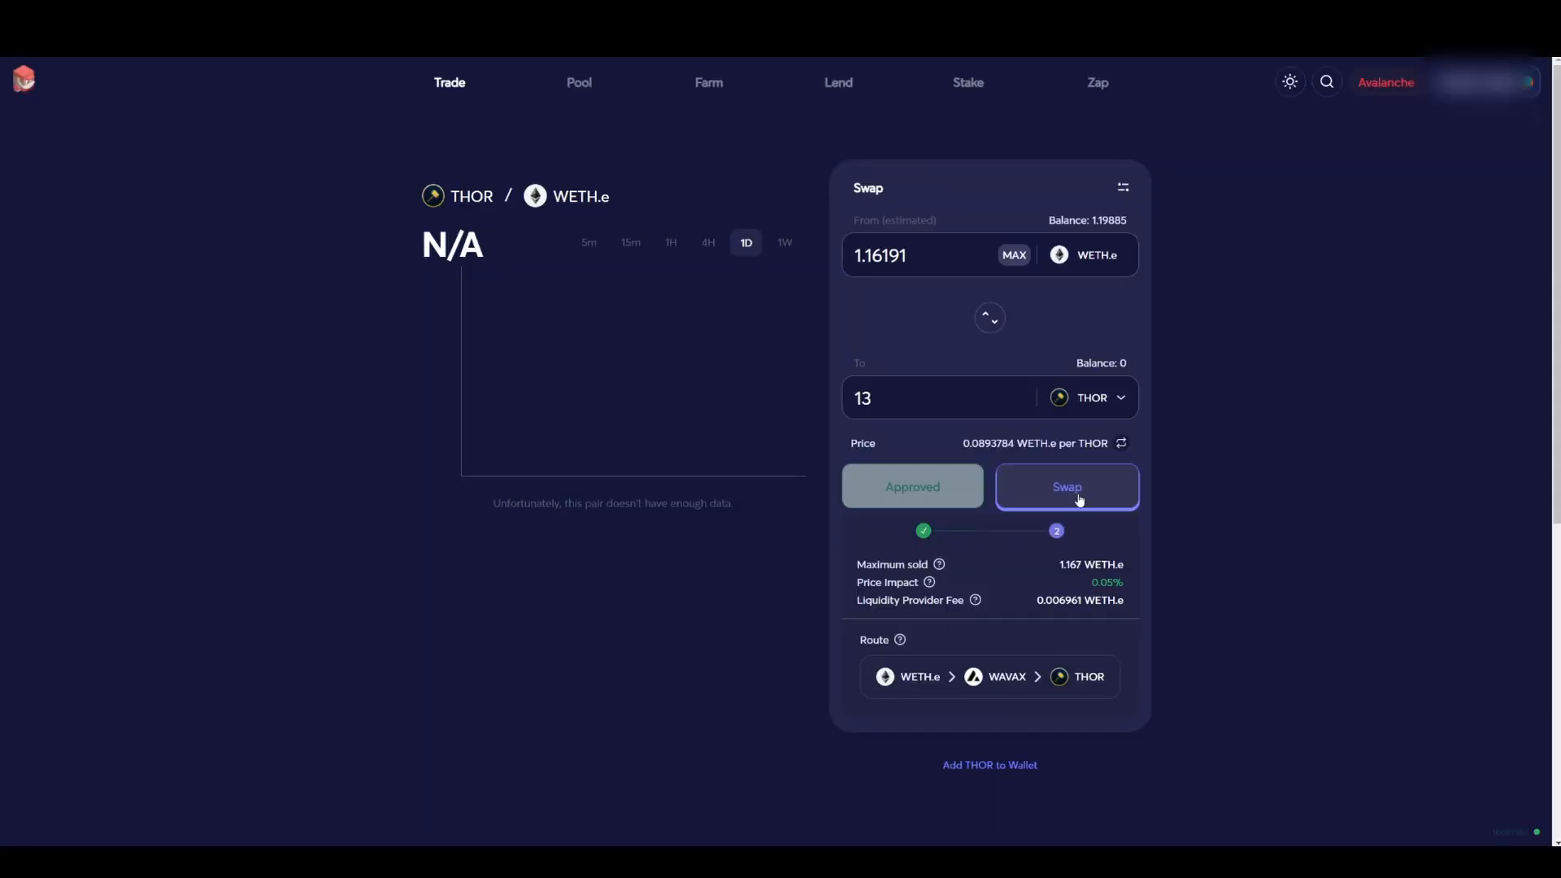
- Swap WETH.e for 13 THOR and confirm the transaction in MetaMask
{"action": "left_click", "coordinate": [995, 97]}
{"action": "left_click", "coordinate": [286, 362]}
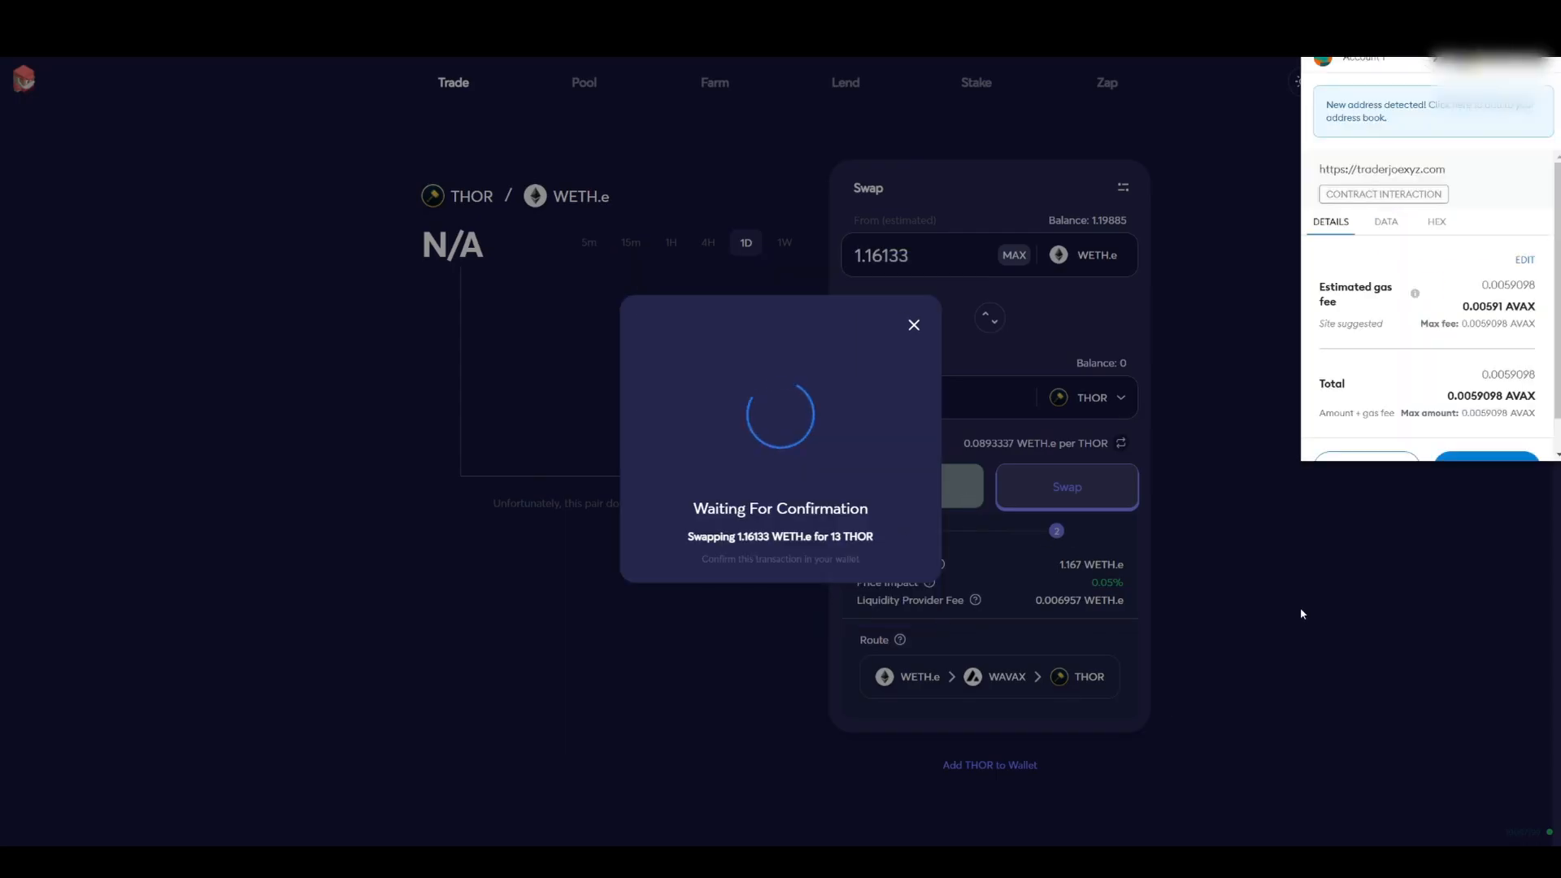
{"action": "scroll", "coordinate": [1433, 359], "scroll_direction": "down", "scroll_amount": 1}
{"action": "left_click", "coordinate": [1488, 432]}
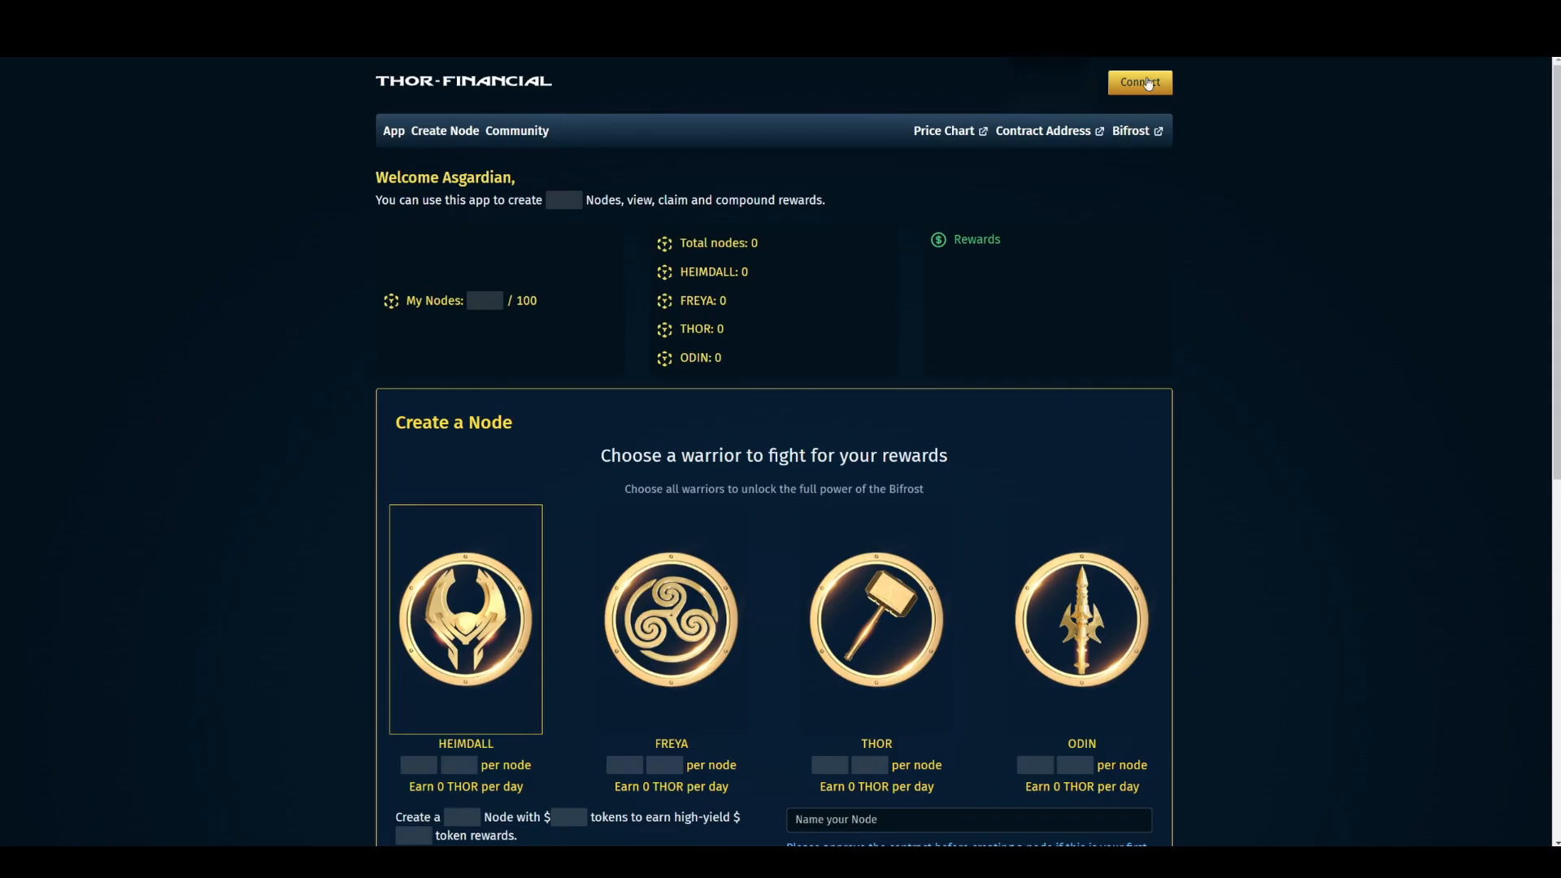
- On the Thor Financial app, connect the wallet and choose the THOR warrior as the node type
{"action": "left_click", "coordinate": [1142, 83]}
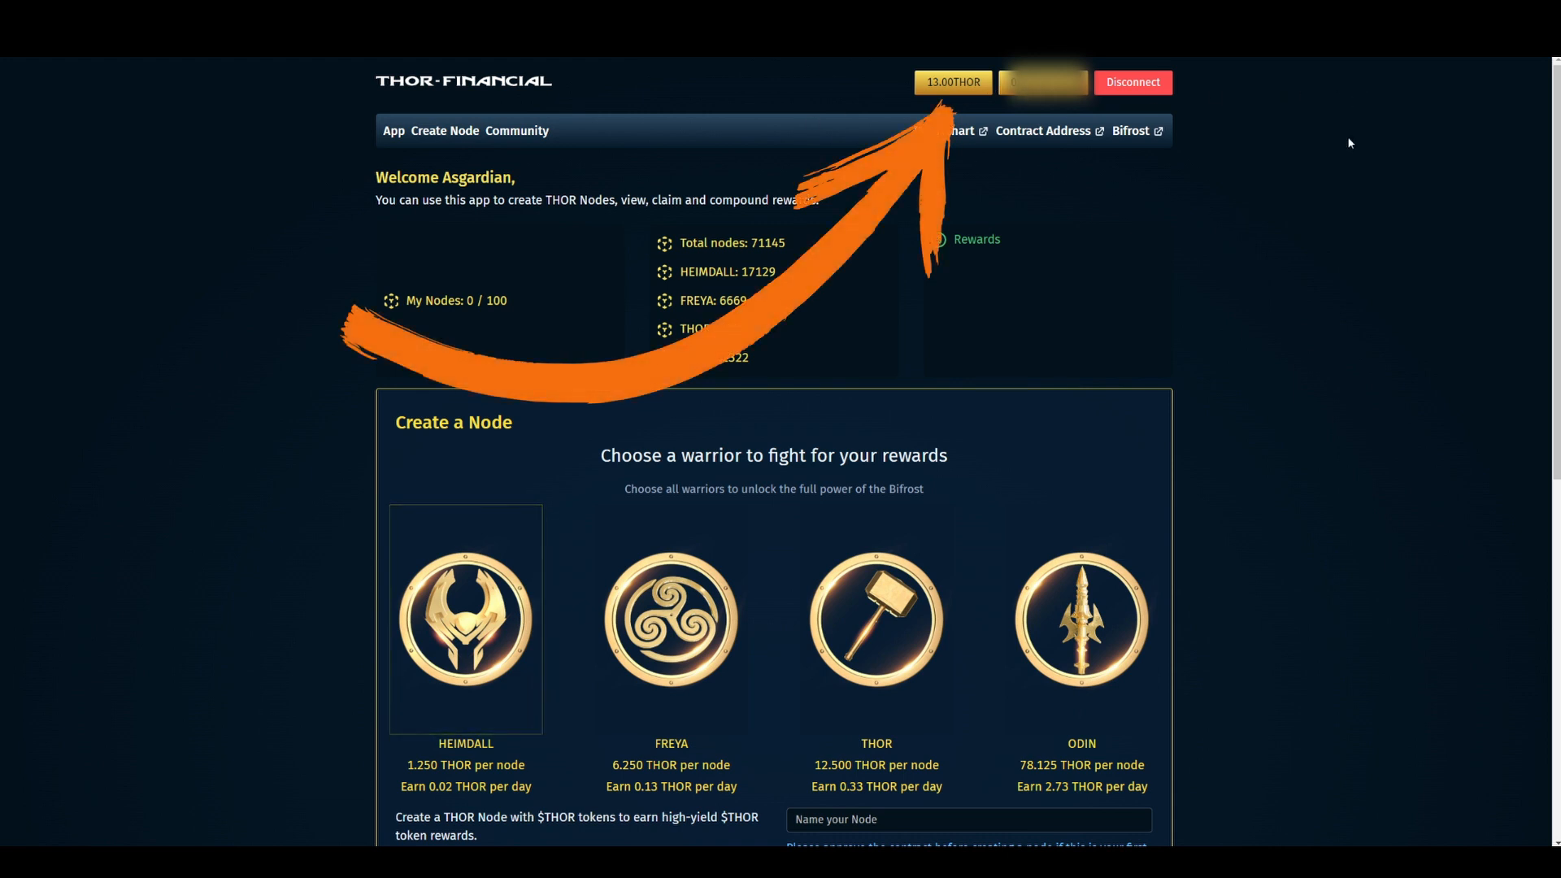
{"action": "left_click", "coordinate": [877, 618]}
- Approve the THOR contract for node creation and confirm the access permission in MetaMask
{"action": "scroll", "coordinate": [876, 617], "scroll_direction": "down", "scroll_amount": 5}
{"action": "scroll", "coordinate": [849, 390], "scroll_direction": "down", "scroll_amount": 2}
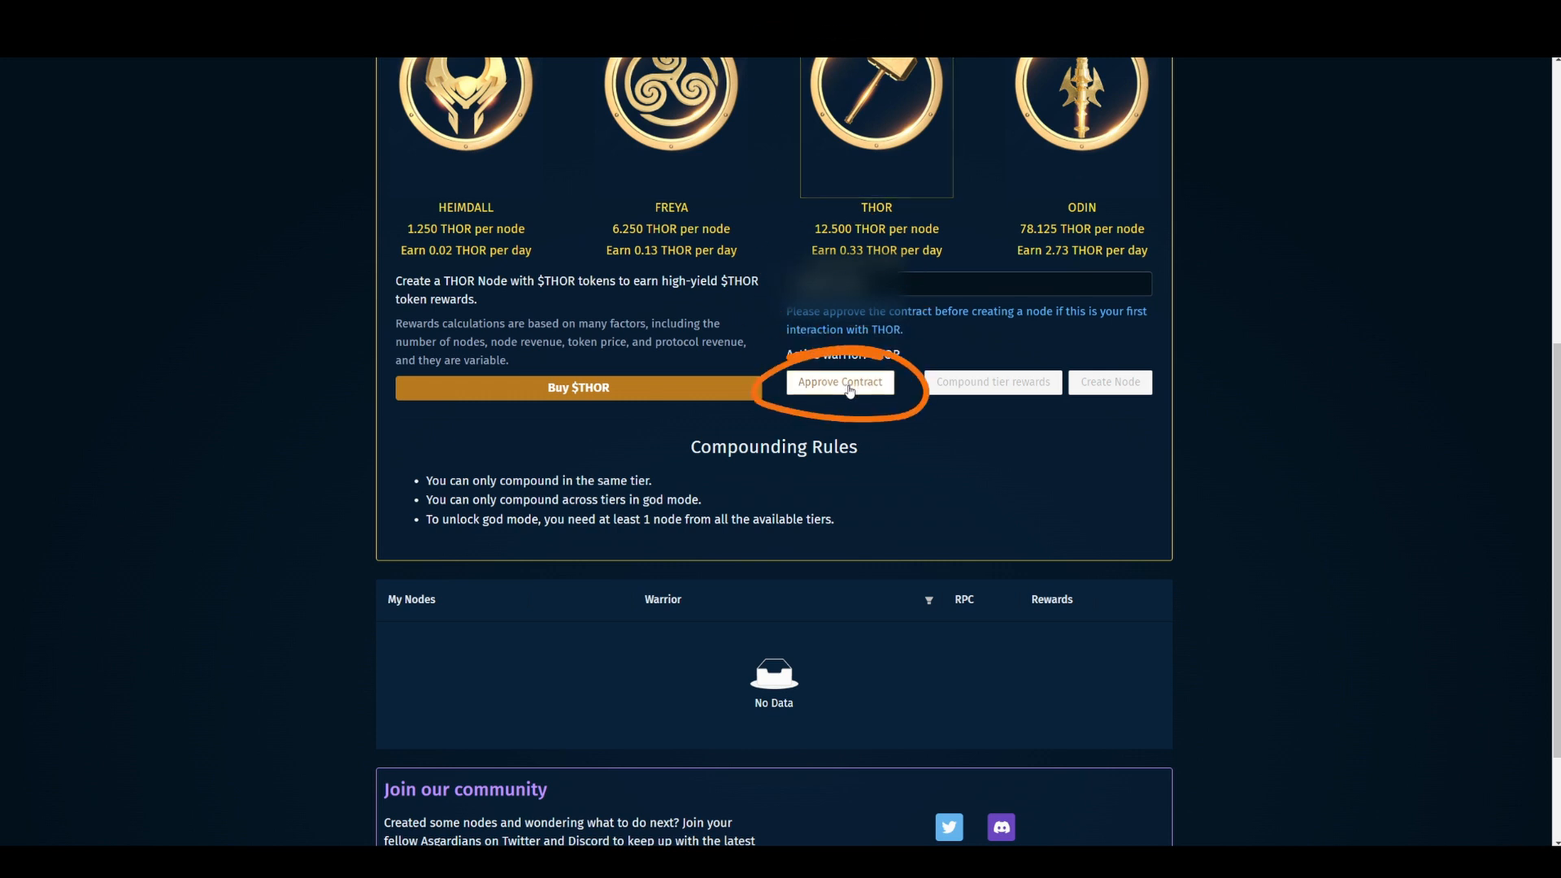
{"action": "left_click", "coordinate": [849, 389]}
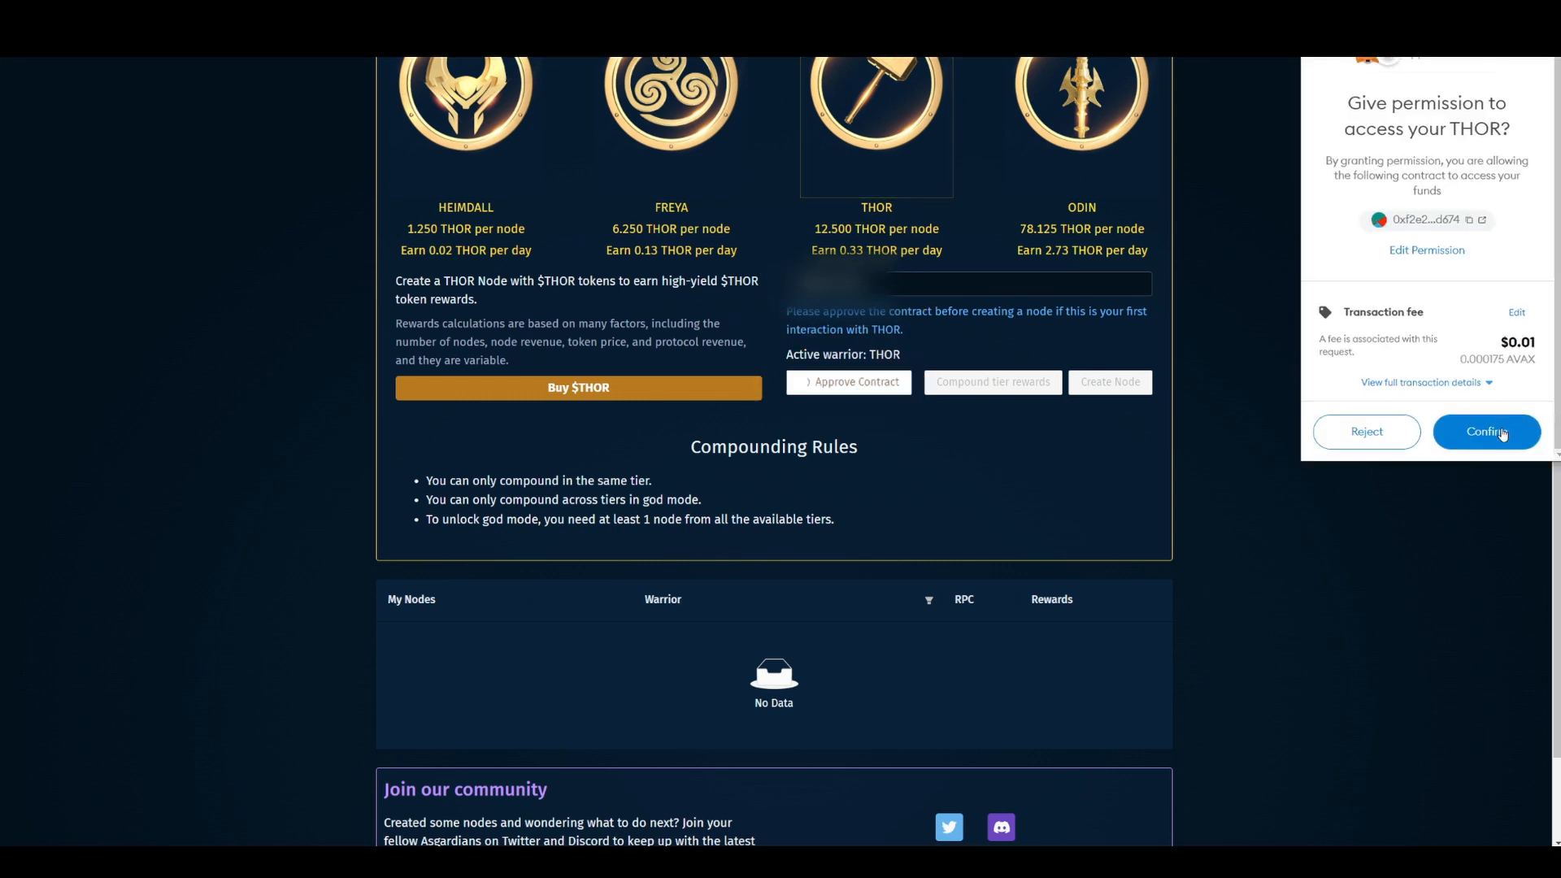
{"action": "left_click", "coordinate": [1502, 429]}
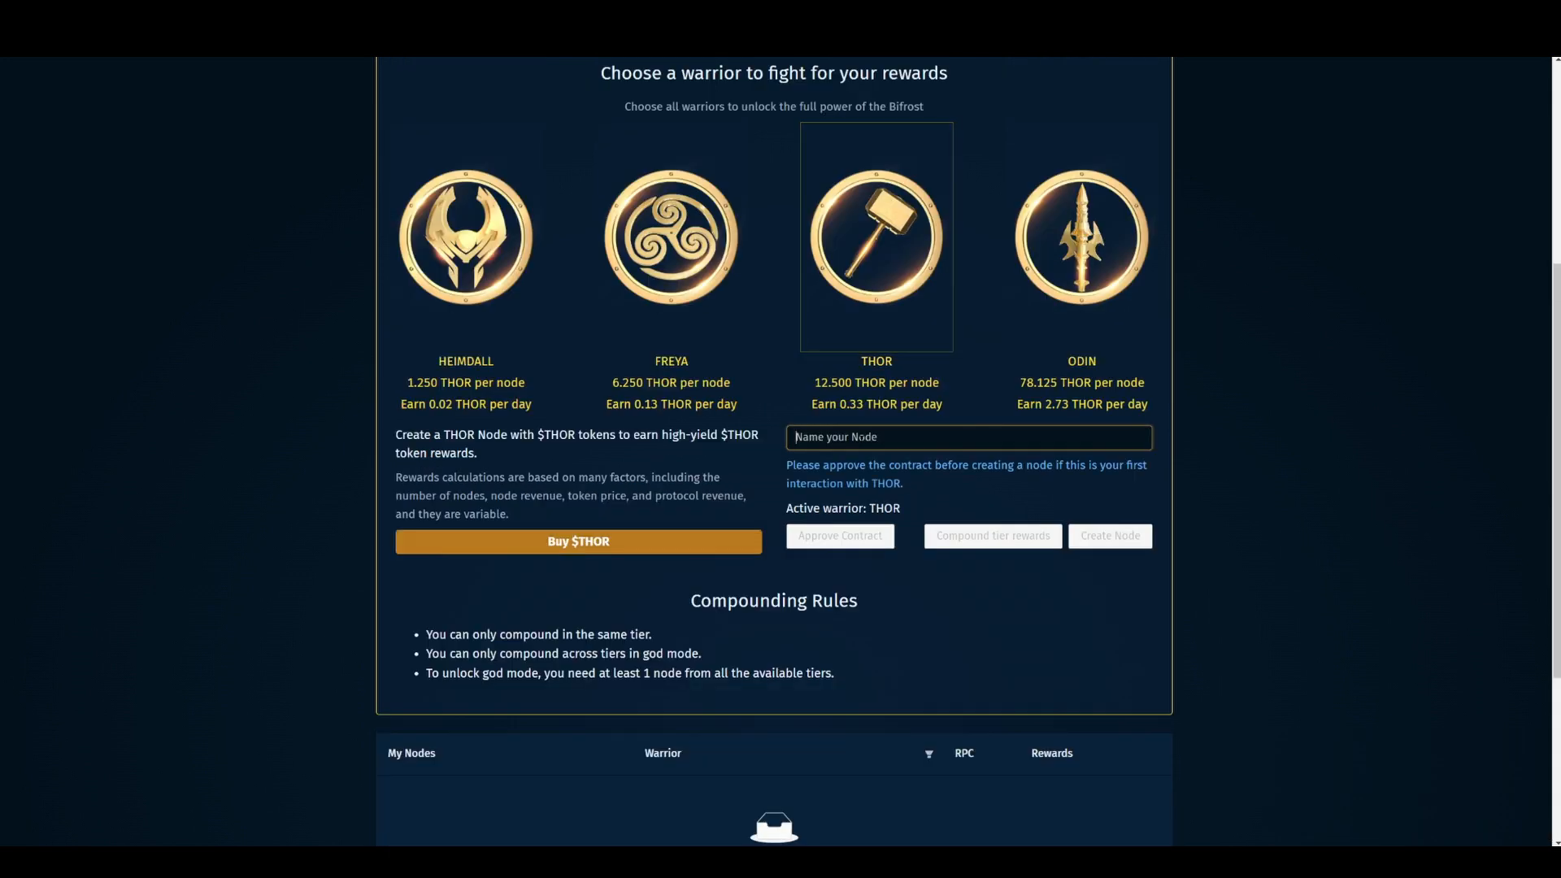
- Name the THOR node, create it, and check for it in the My Nodes list
{"action": "type", "text": "Mi"}
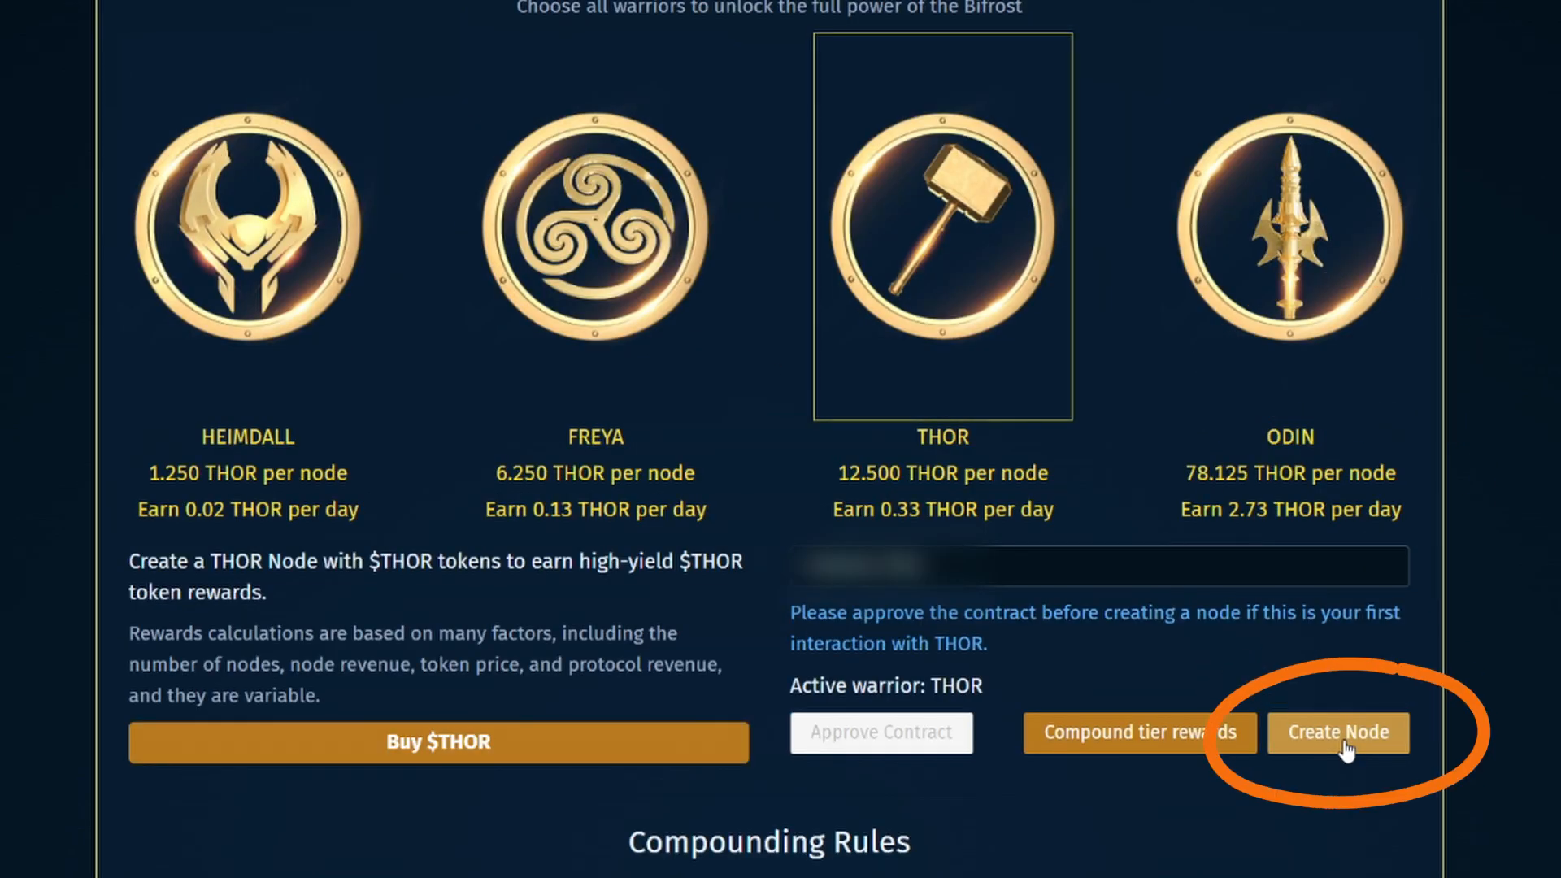
{"action": "left_click", "coordinate": [1343, 740]}
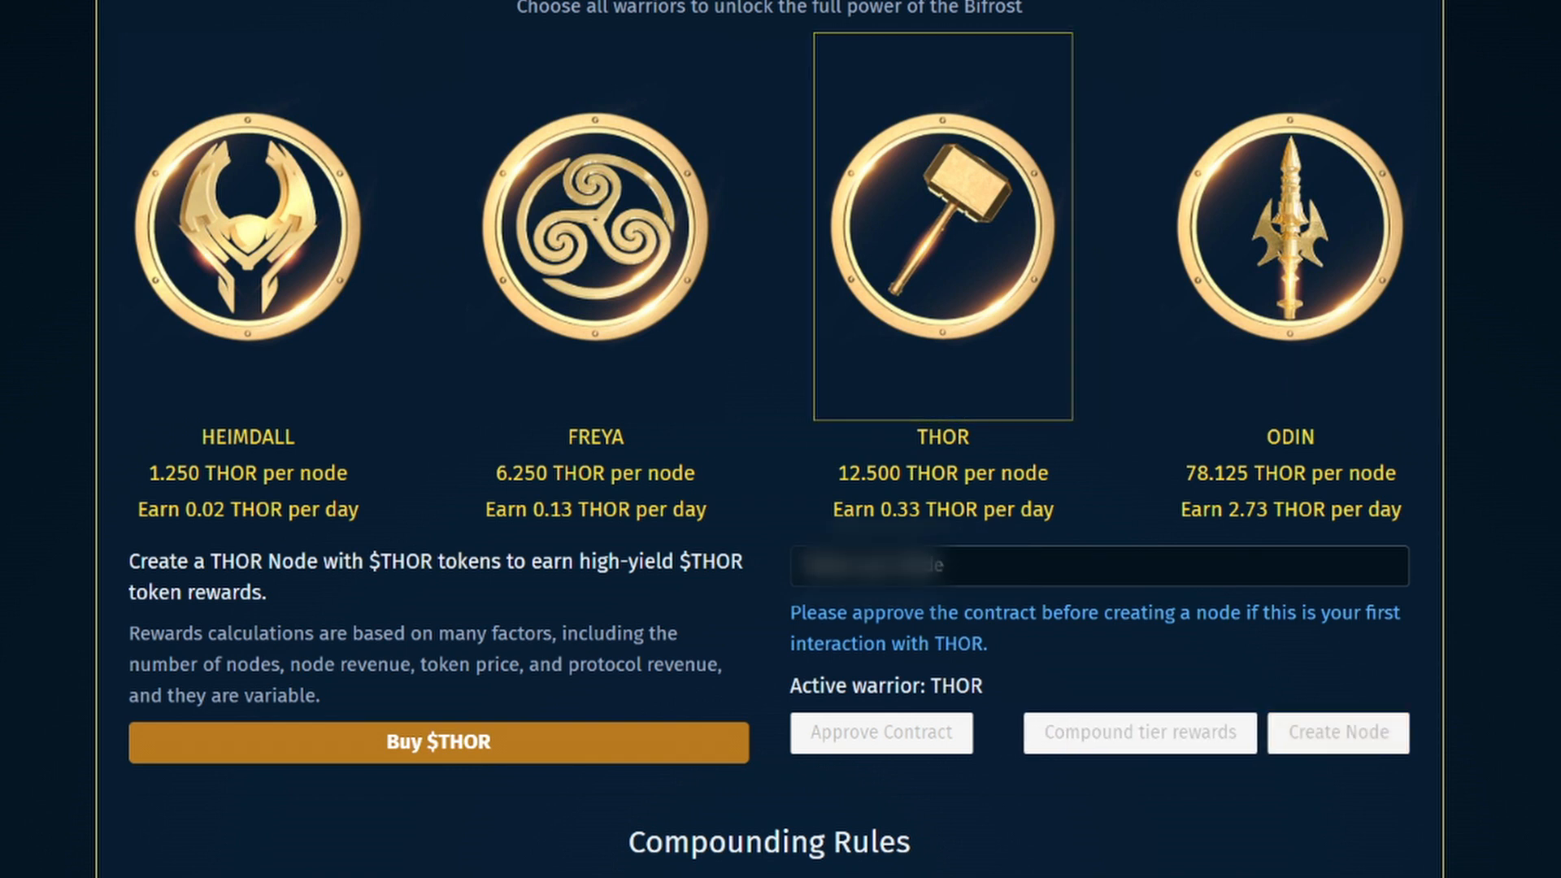
{"action": "scroll", "coordinate": [781, 439], "scroll_direction": "down", "scroll_amount": 6}
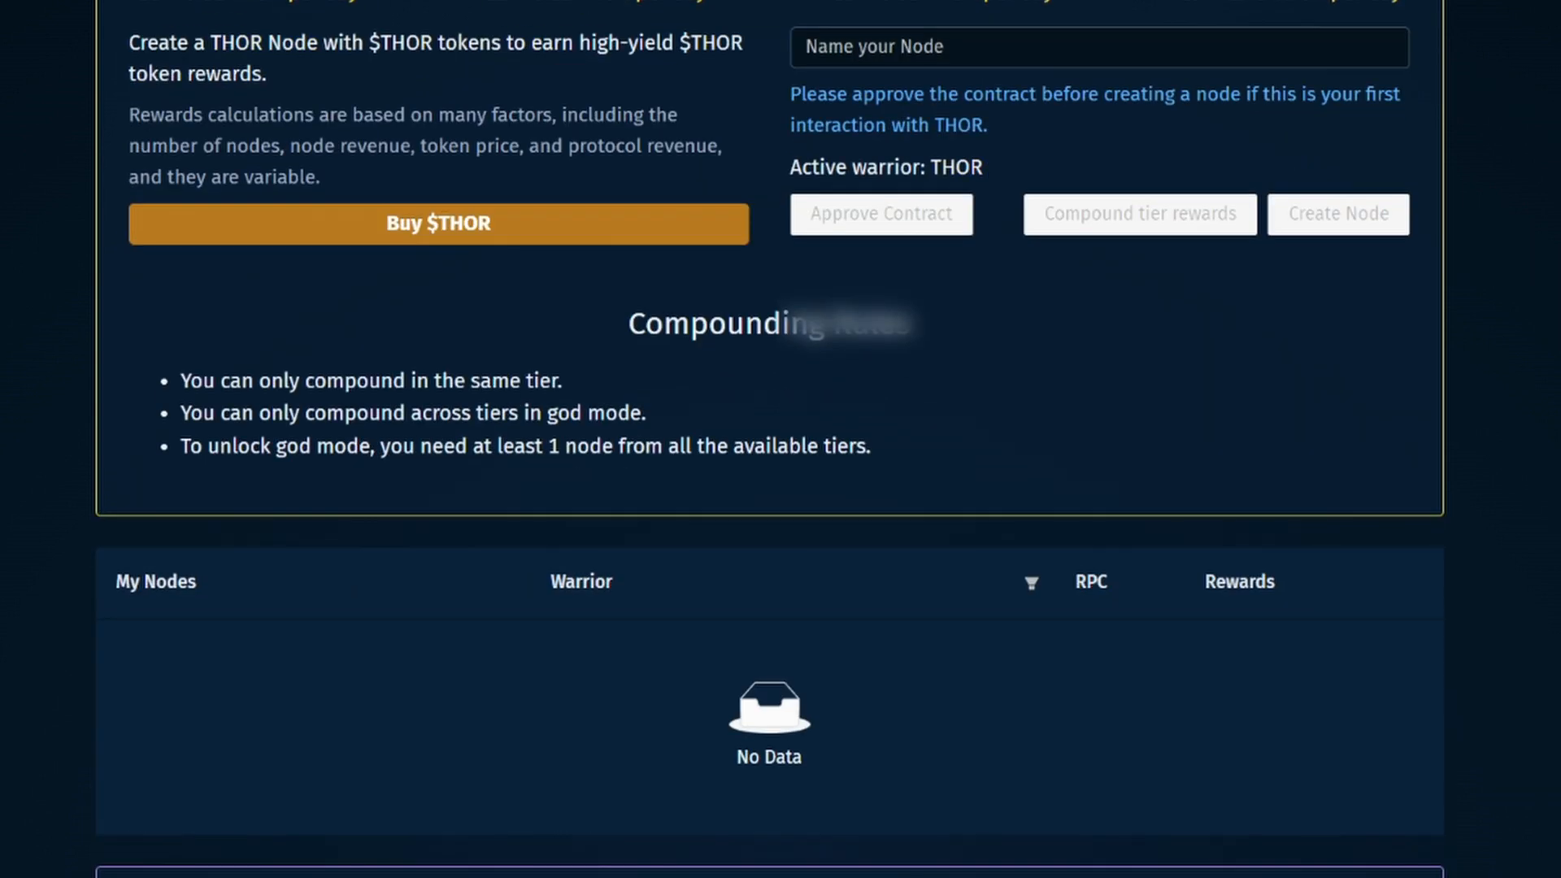
{"action": "scroll", "coordinate": [780, 439], "scroll_direction": "up", "scroll_amount": 2}
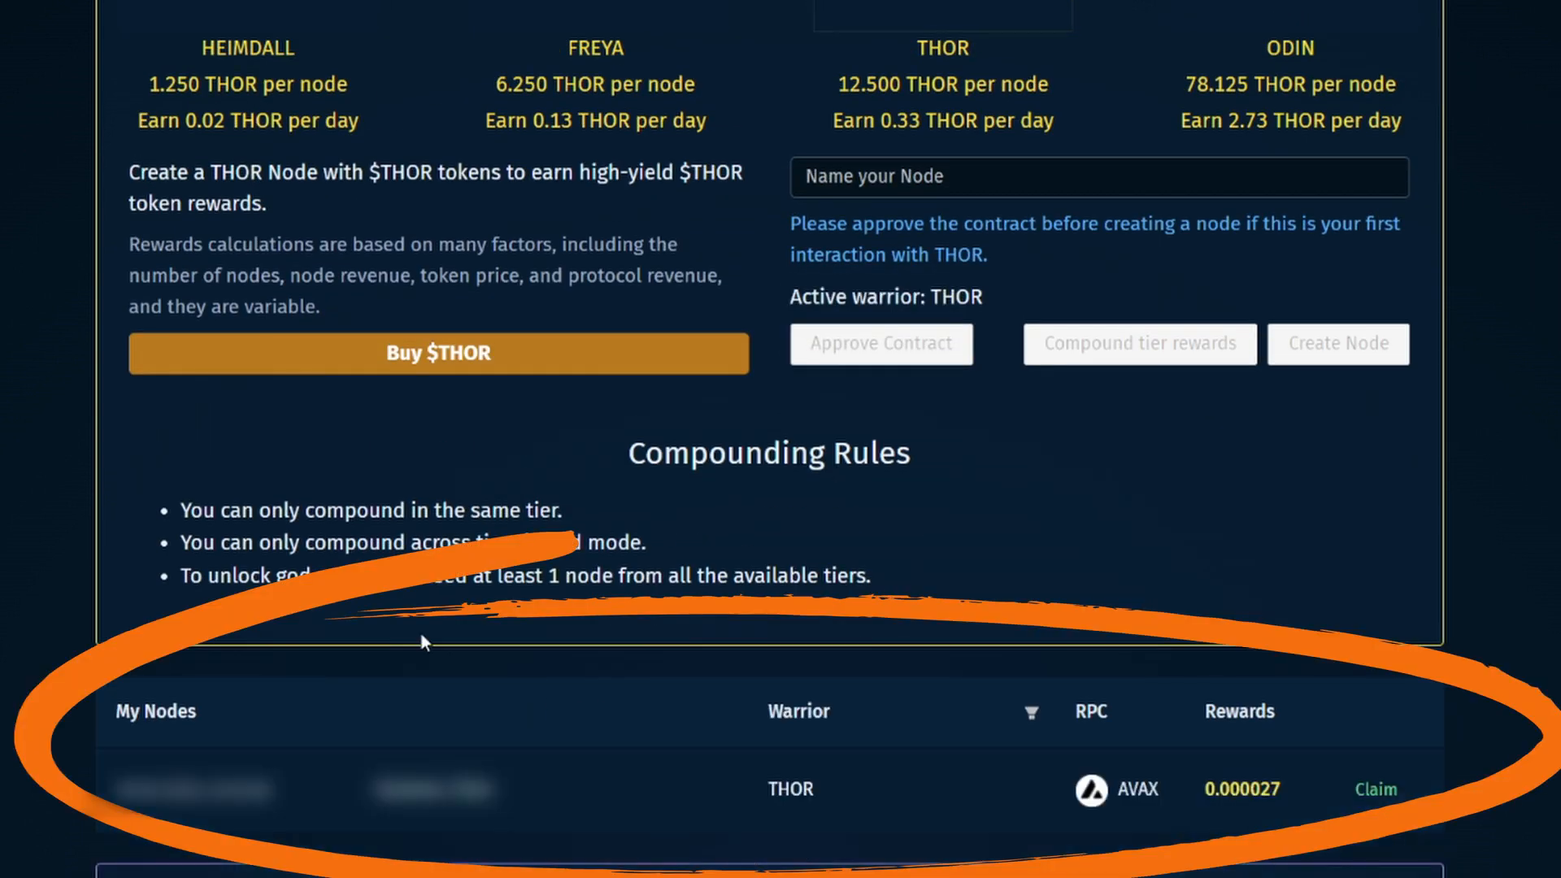